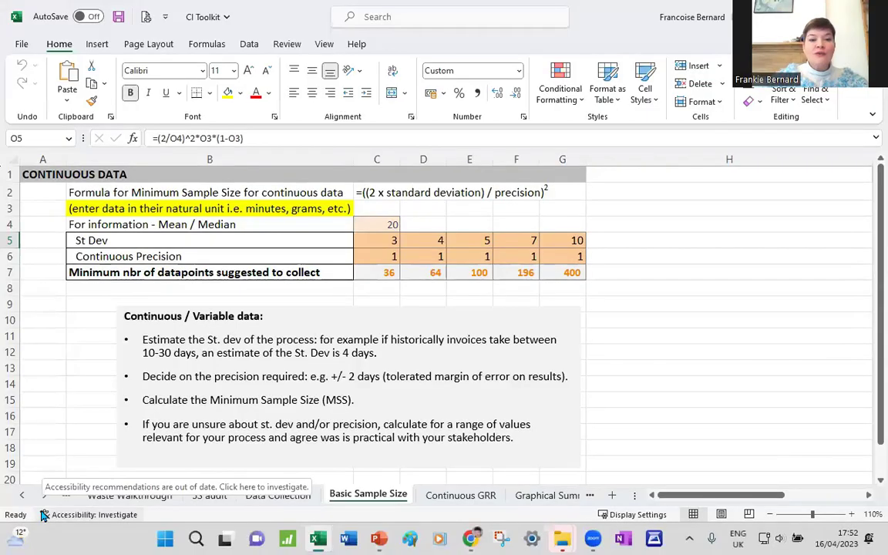
Step: Review the sample size formula, the mean/median value and the St Dev 4 cell
mouse_move(563, 539)
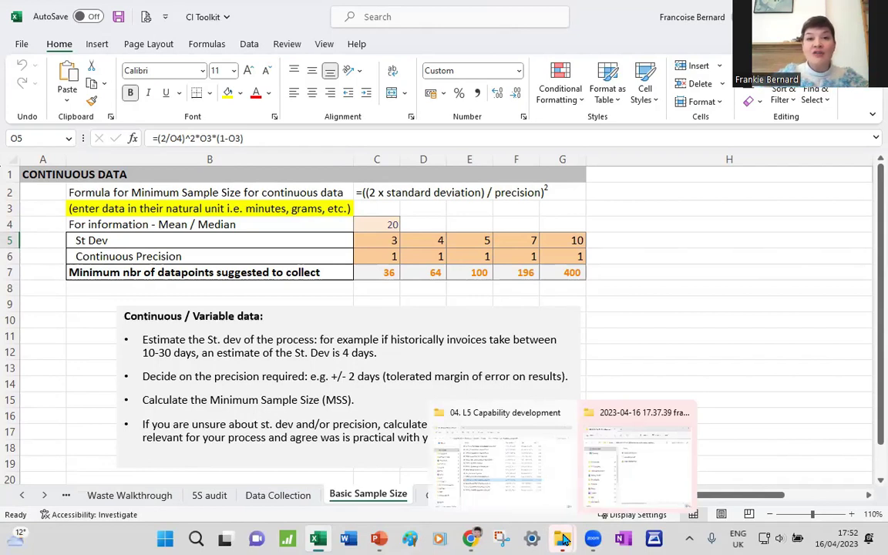
click(357, 193)
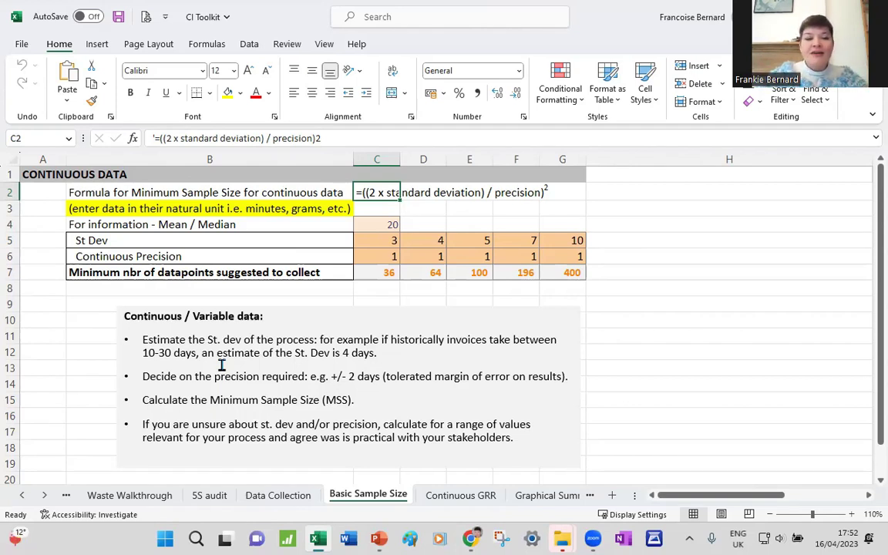
click(378, 225)
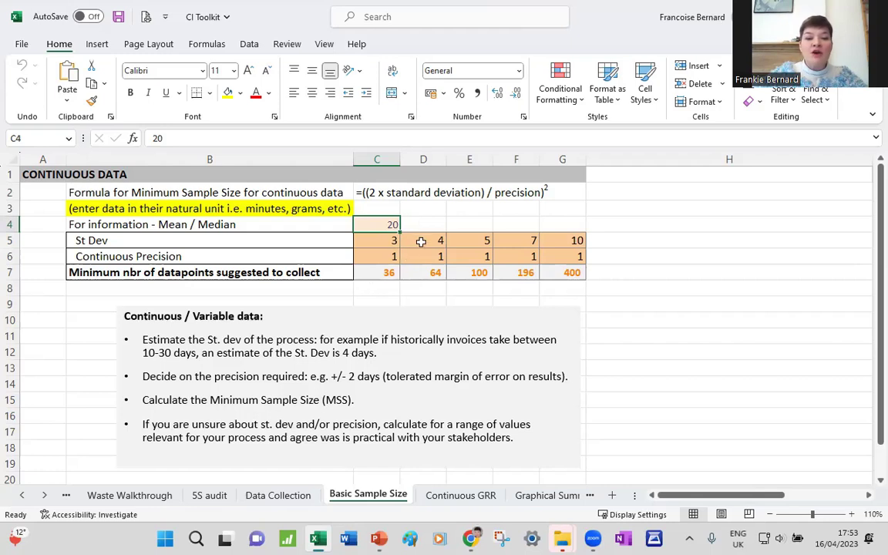
click(423, 240)
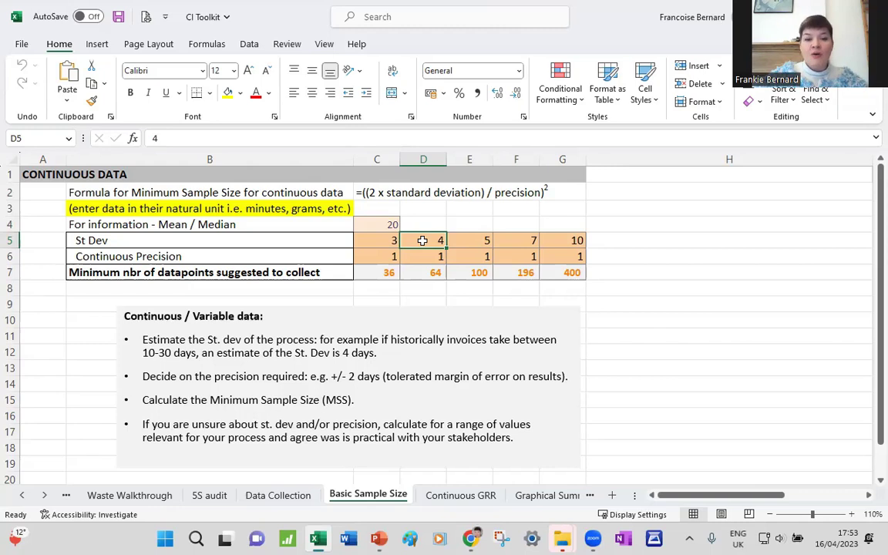
click(372, 224)
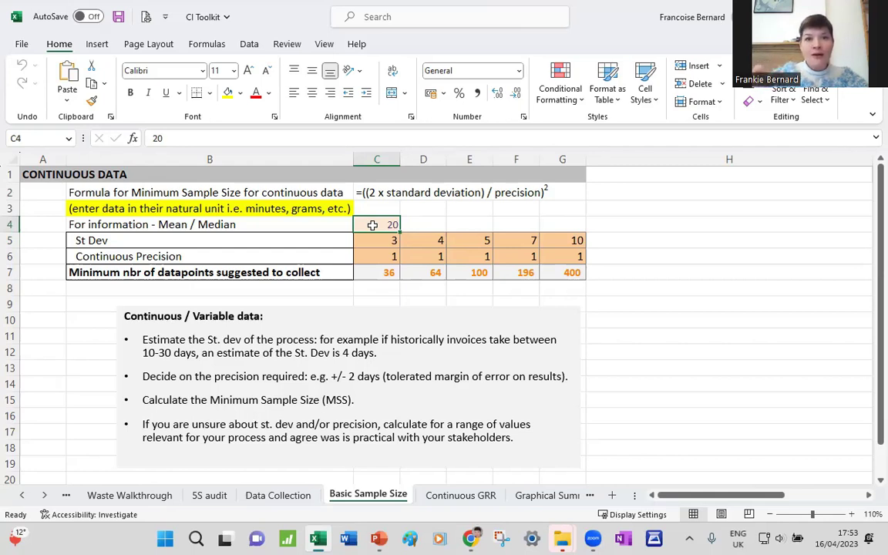
Step: Enter precisions 2, 2 and 3 in E6, F6 and G6 for St Devs 5, 7 and 10
click(456, 258)
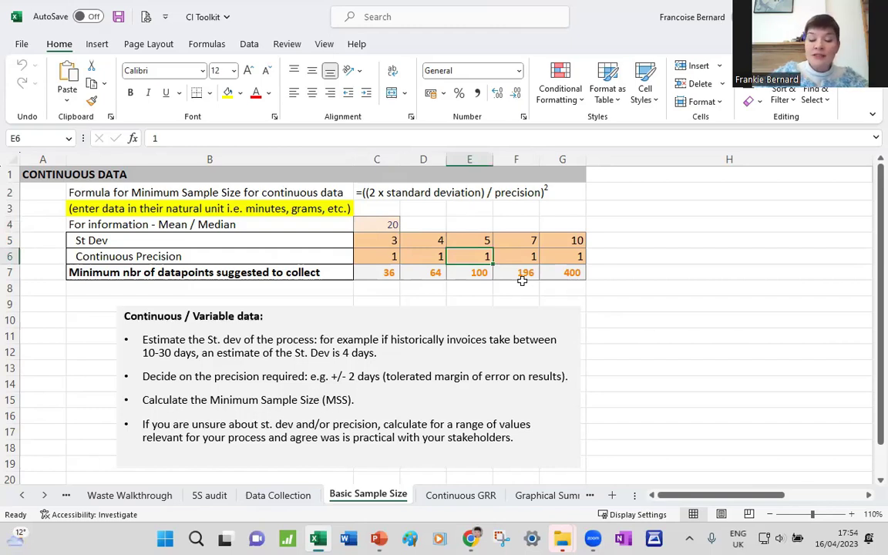
text(2)
click(523, 257)
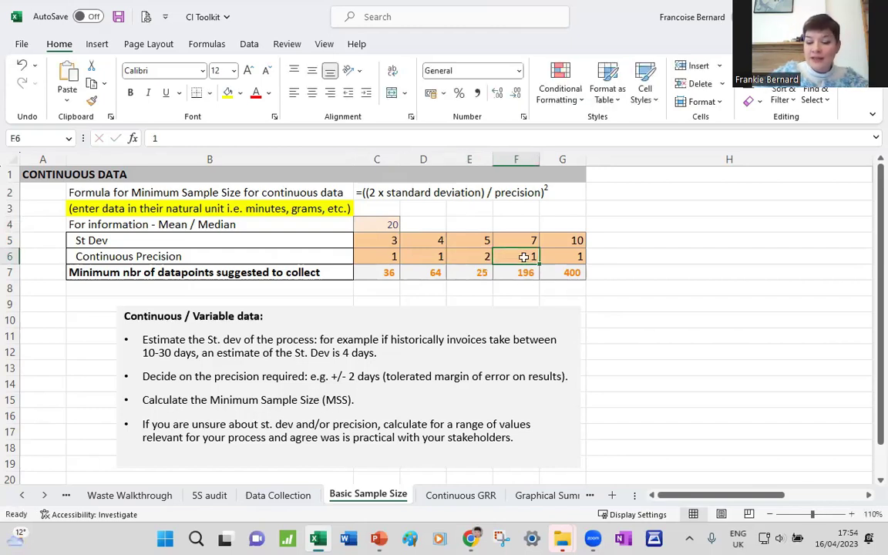
text(2)
click(575, 258)
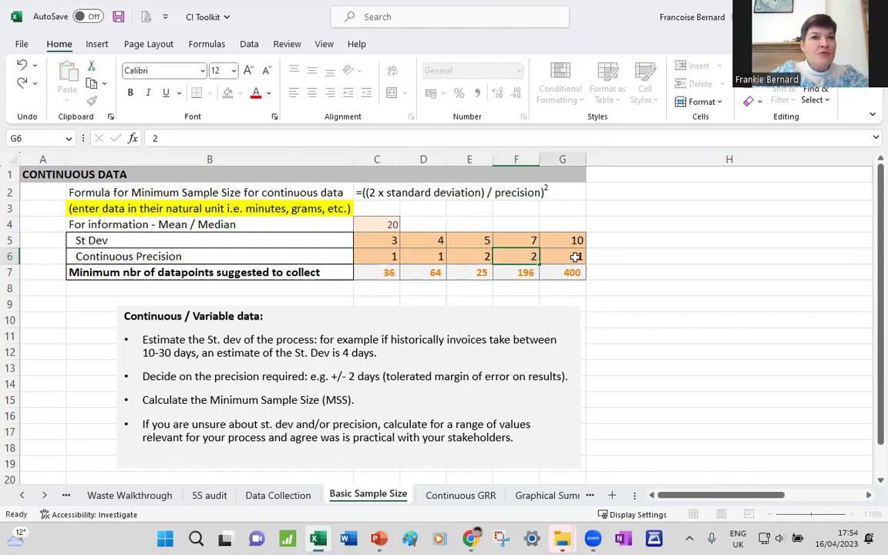
click(576, 257)
text(3)
key(Return)
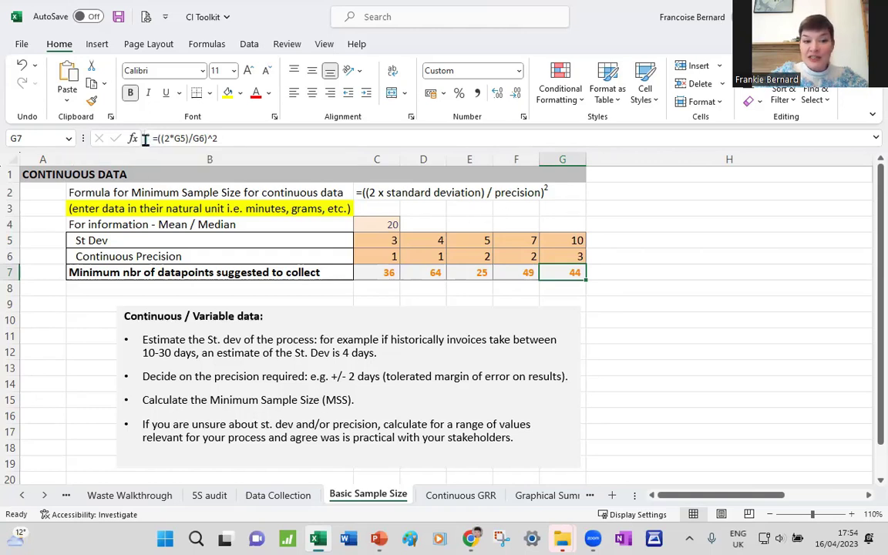
Step: Select the St Dev 10 result formula, then scroll right to columns I–V
click(193, 139)
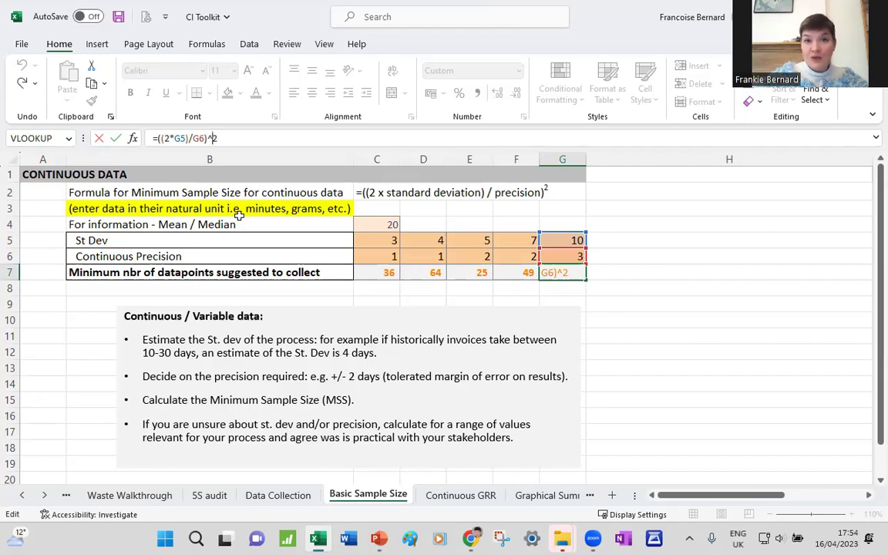
click(604, 284)
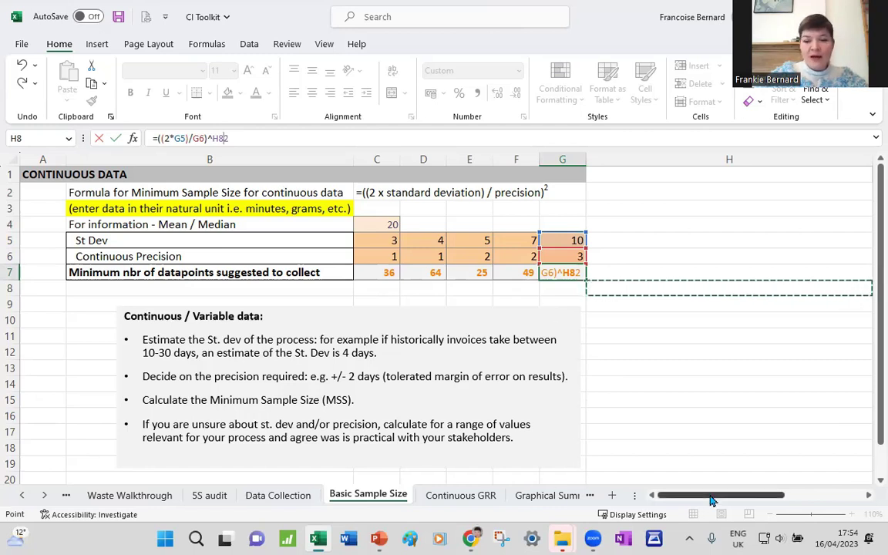
drag(708, 496, 791, 496)
click(807, 342)
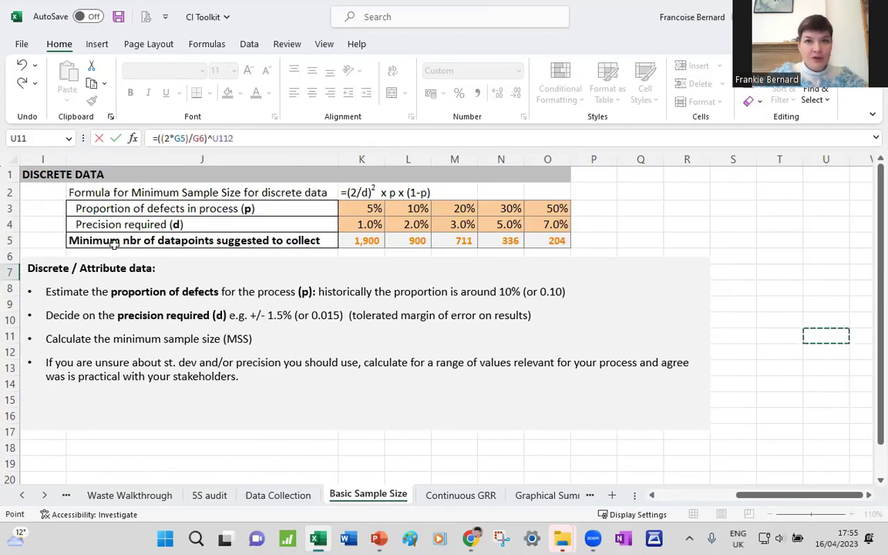
click(54, 207)
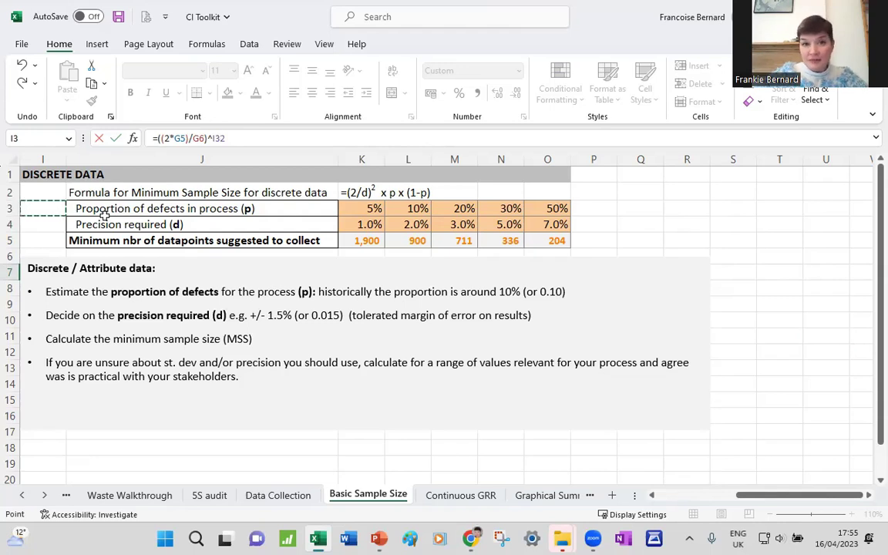
click(283, 225)
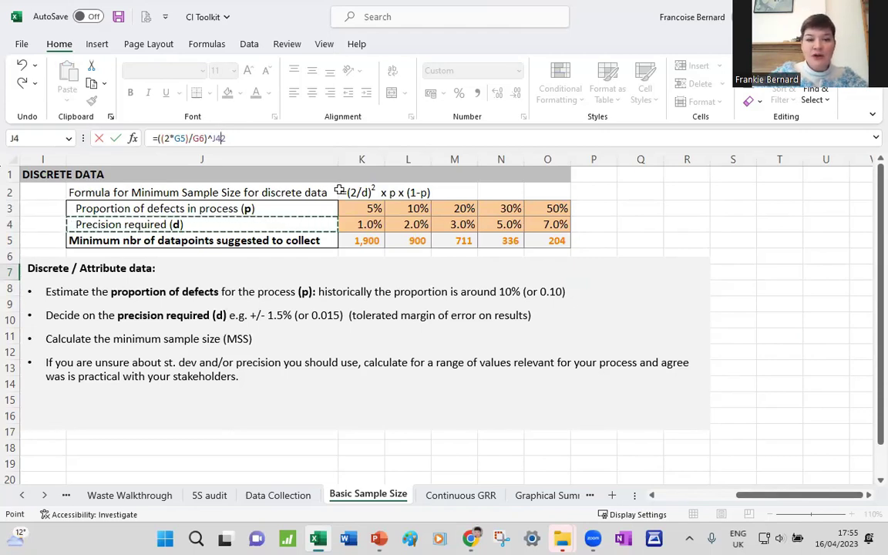
click(359, 241)
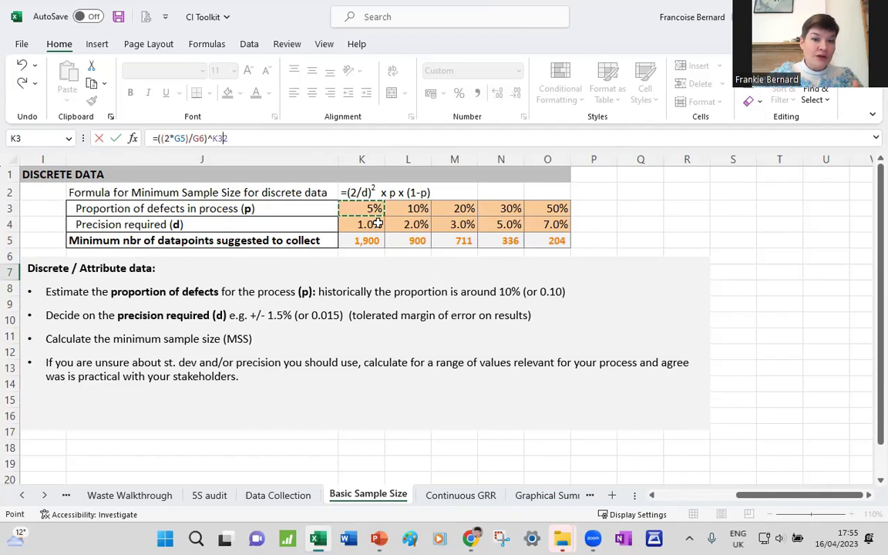
Step: Point out the table's extremes: 1,900 datapoints, 50% defects, 7.0% precision, 204 datapoints
click(369, 240)
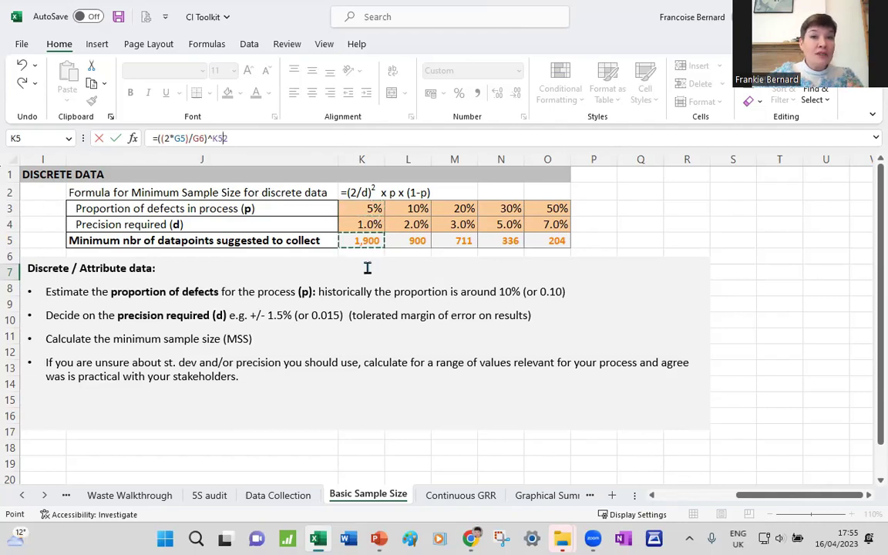
click(567, 208)
key(ctrl+c)
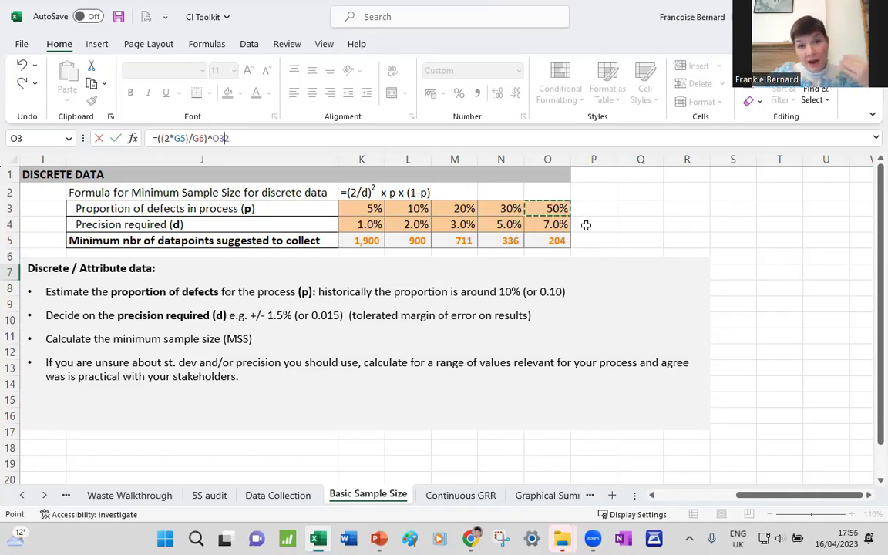
click(554, 229)
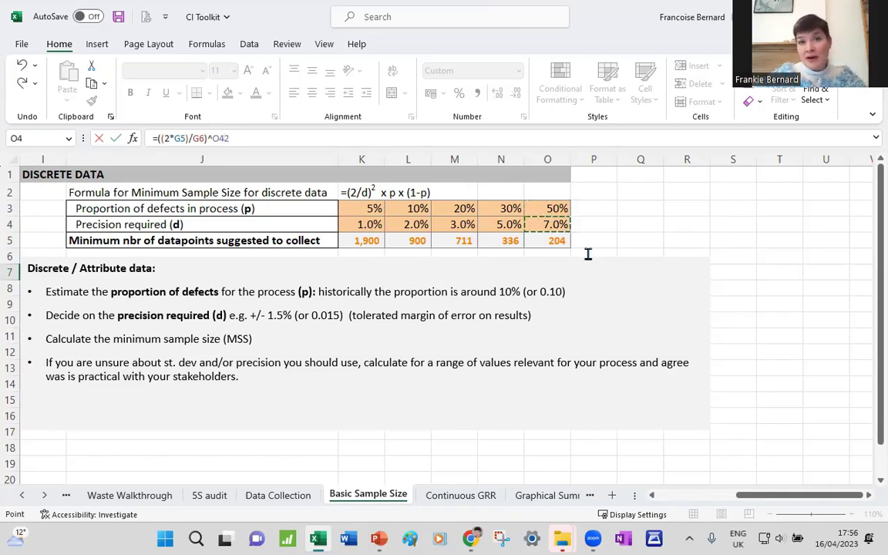
click(559, 241)
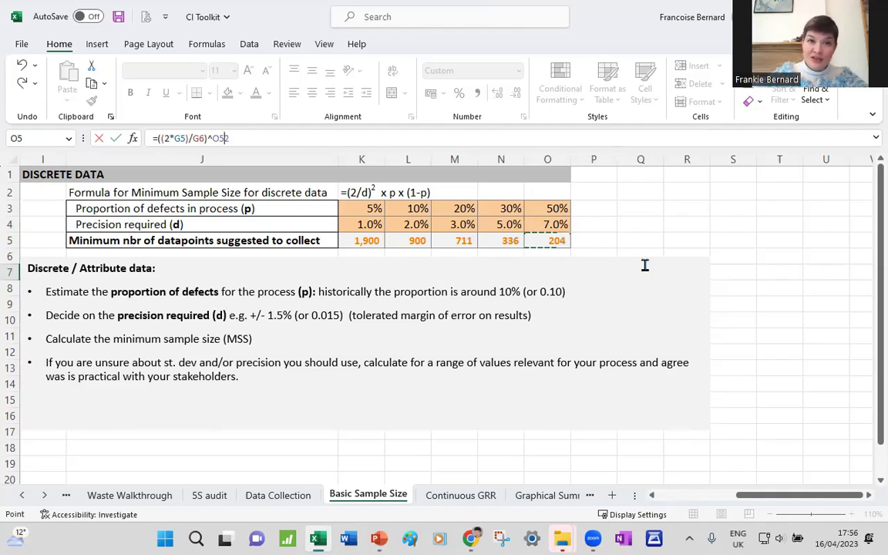
click(565, 209)
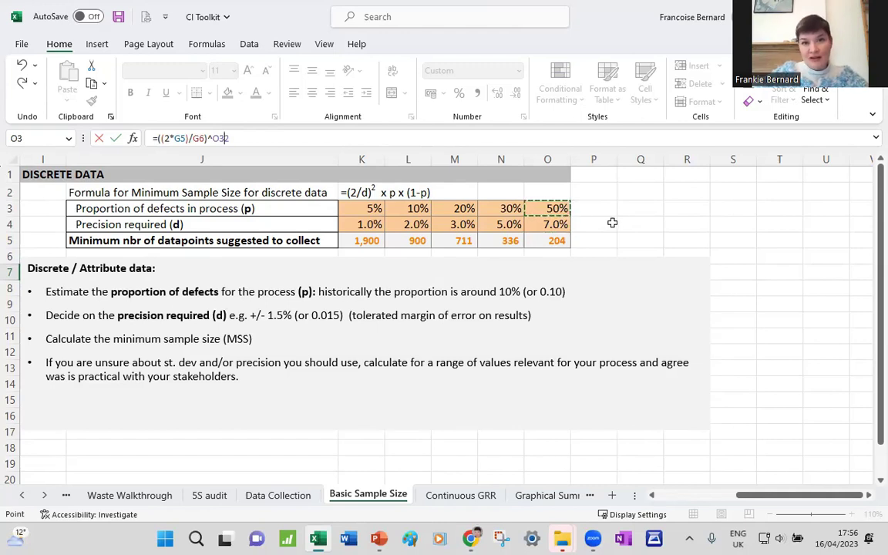
click(619, 218)
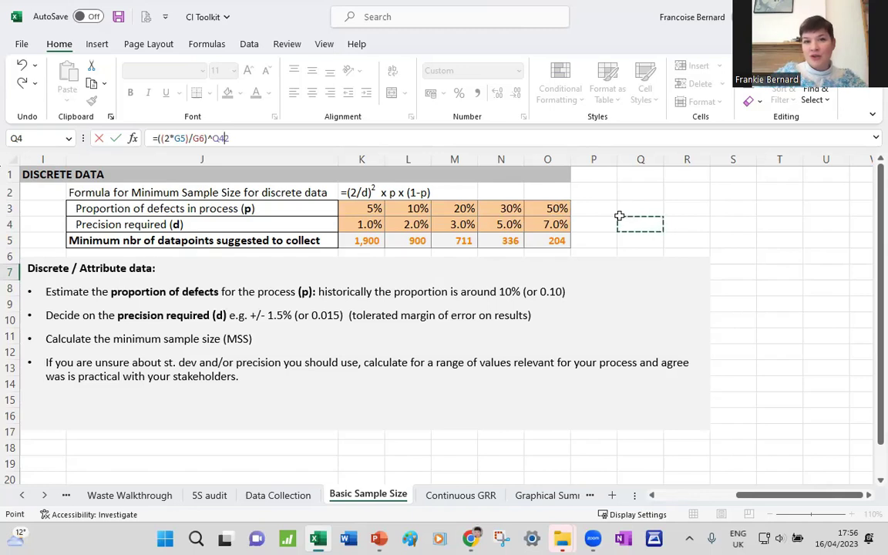
Step: Point out the 20% and 30% defect proportions and the 3.0% and 2.0% precisions
click(458, 208)
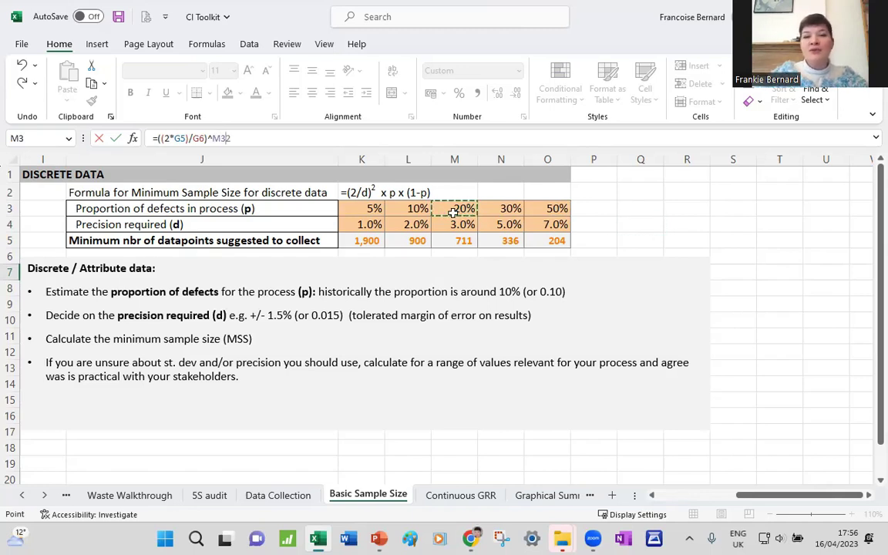
click(509, 209)
click(449, 227)
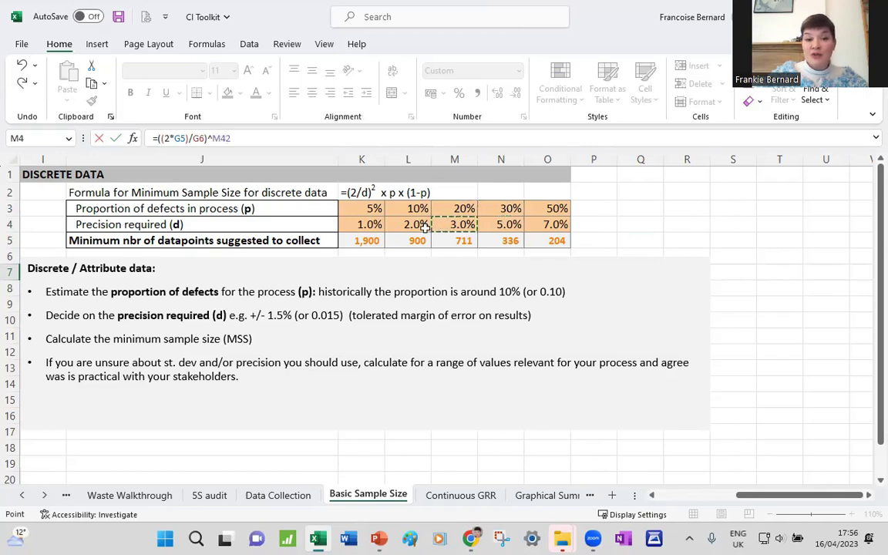
click(423, 224)
Step: Cancel the formula edit and enter 3 as the precision in L4 and N4
key(Escape)
click(424, 224)
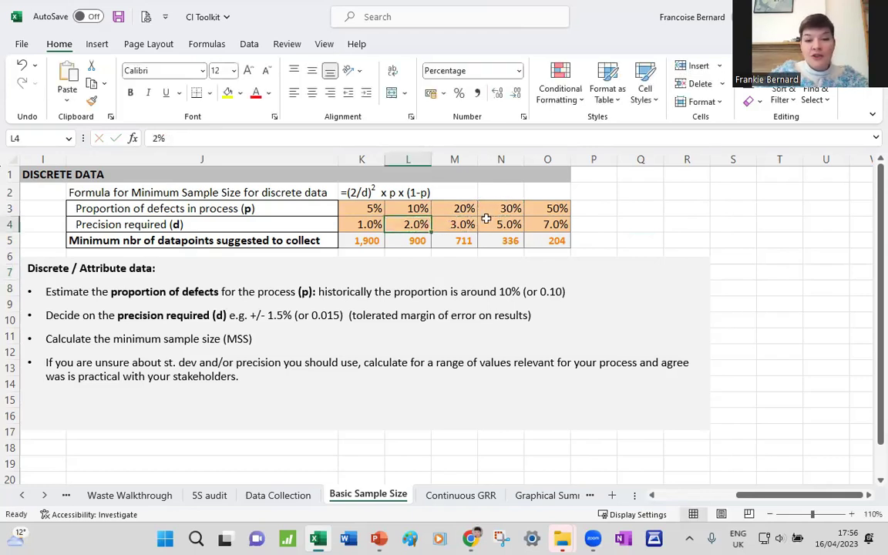
text(3)
click(487, 224)
text(3)
key(Return)
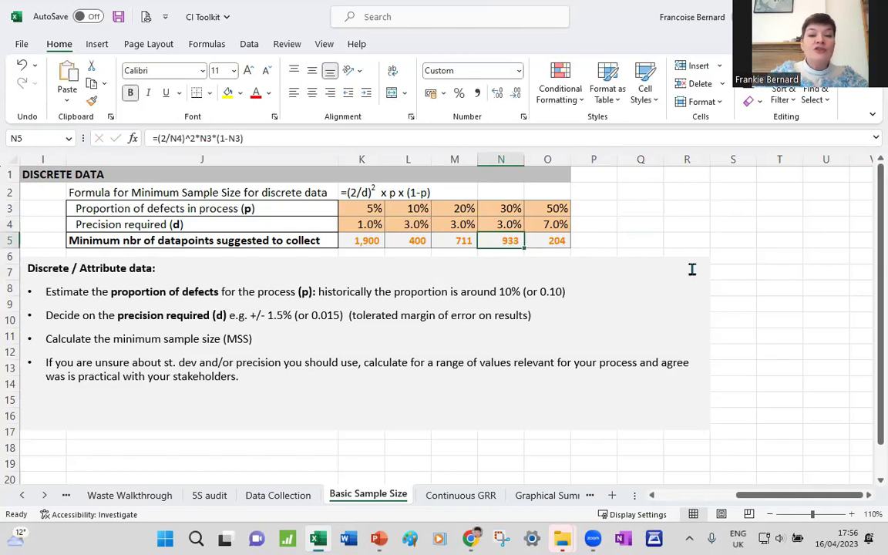